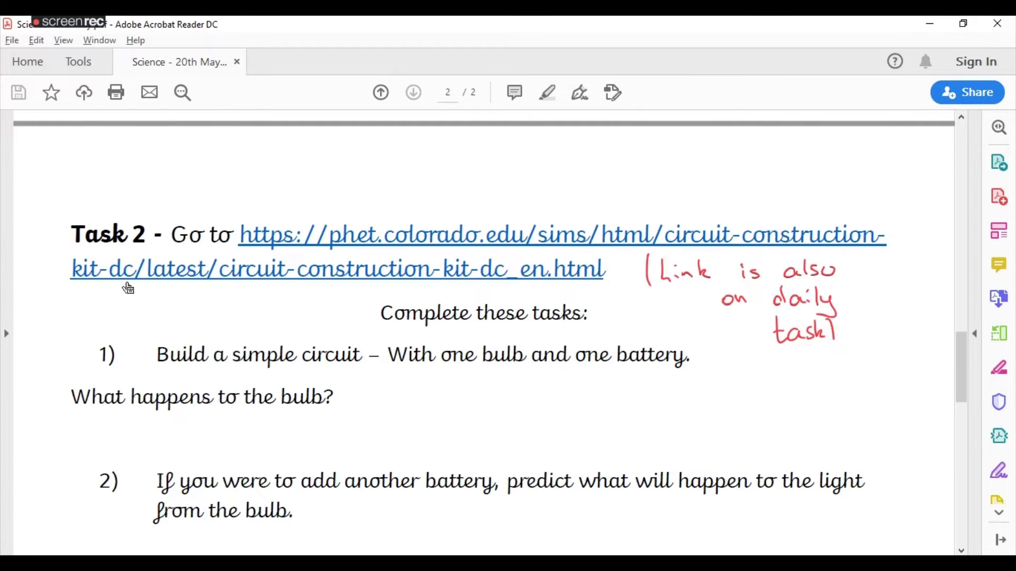
- Scroll the worksheet back to Task 2 and follow its phet.colorado.edu simulation link
scroll(297, 299, "up", 5)
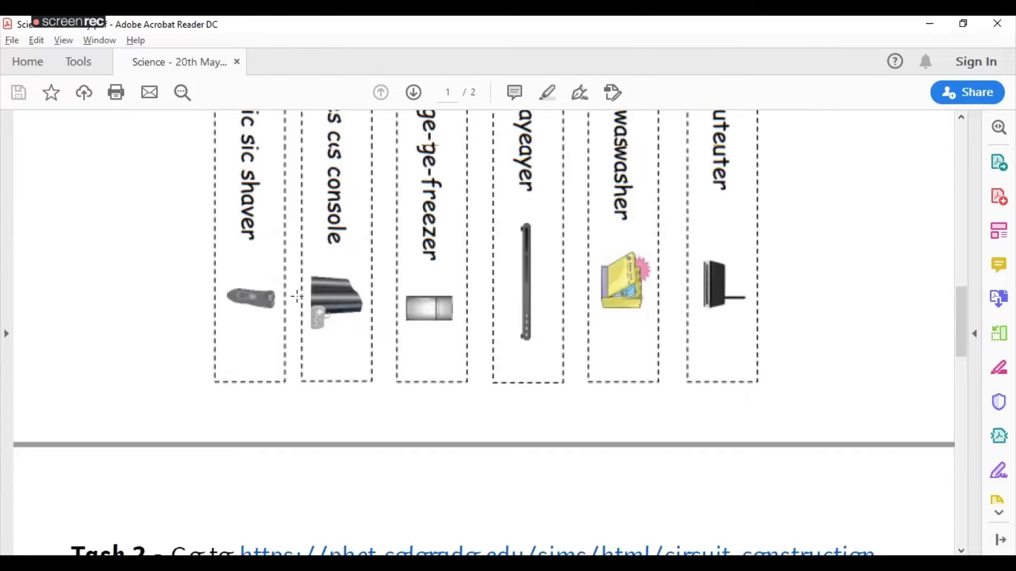
scroll(296, 295, "up", 10)
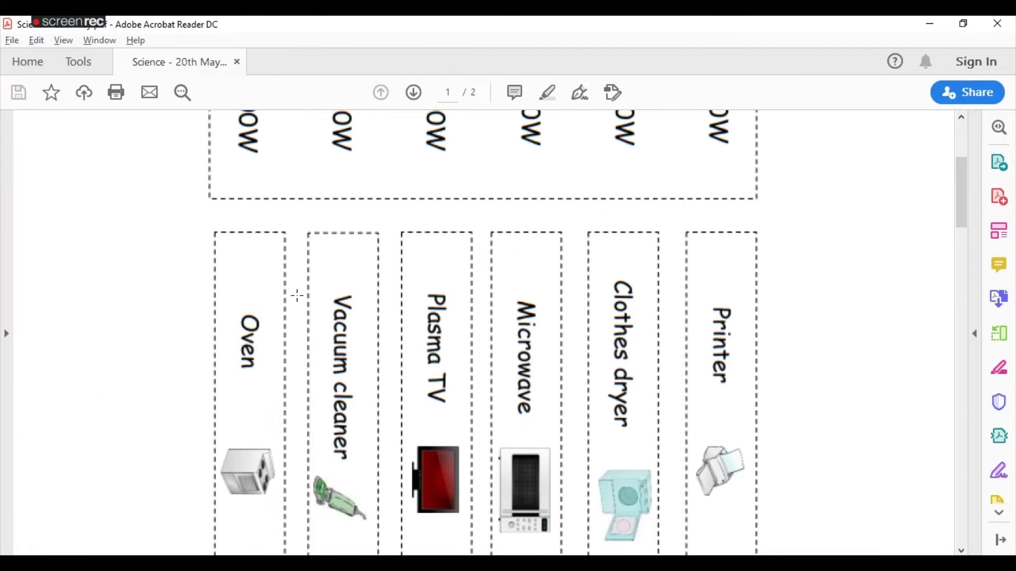
scroll(297, 296, "down", 5)
scroll(295, 295, "up", 2)
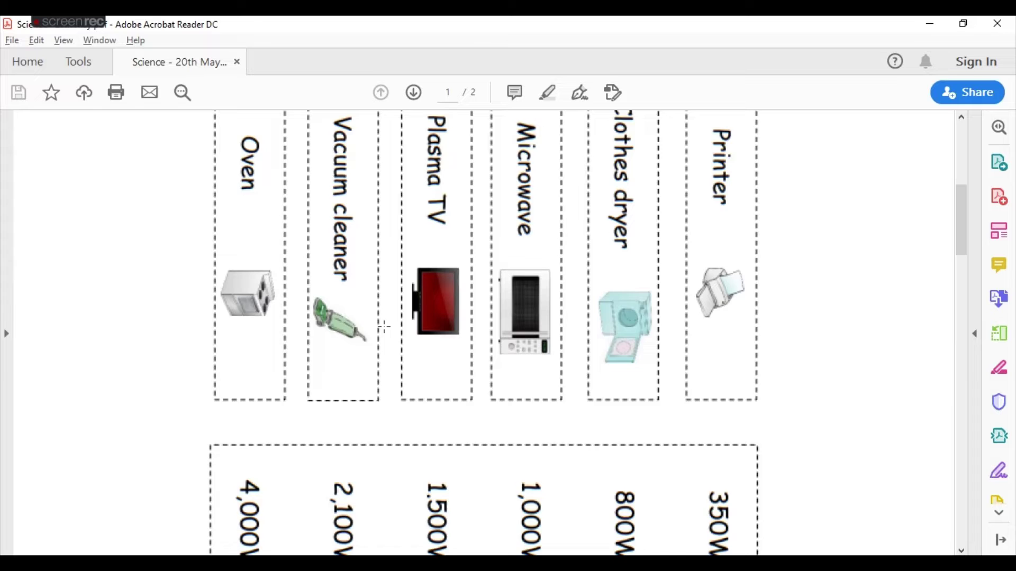
scroll(384, 327, "down", 3)
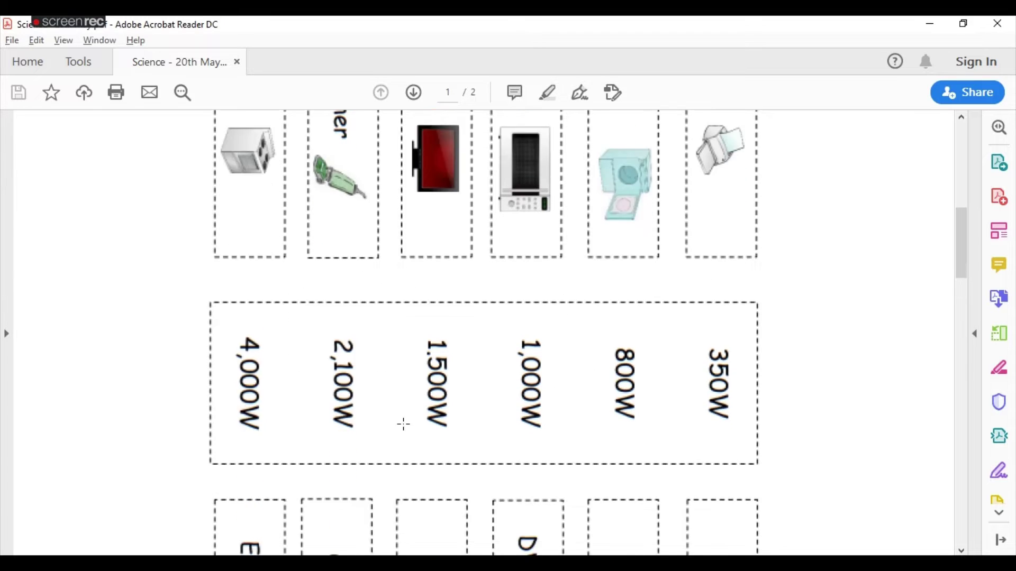
scroll(403, 424, "down", 15)
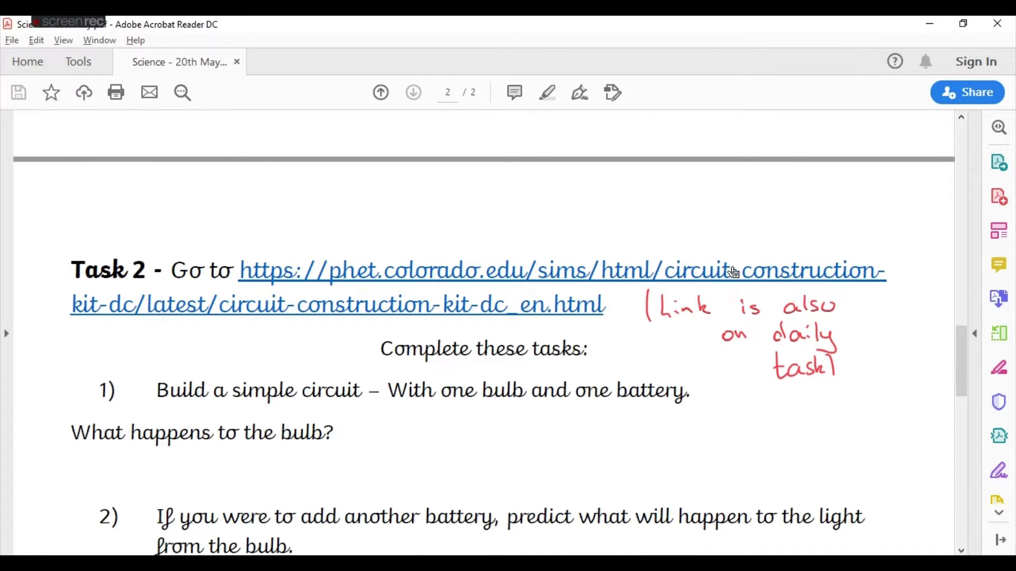
left_click(475, 281)
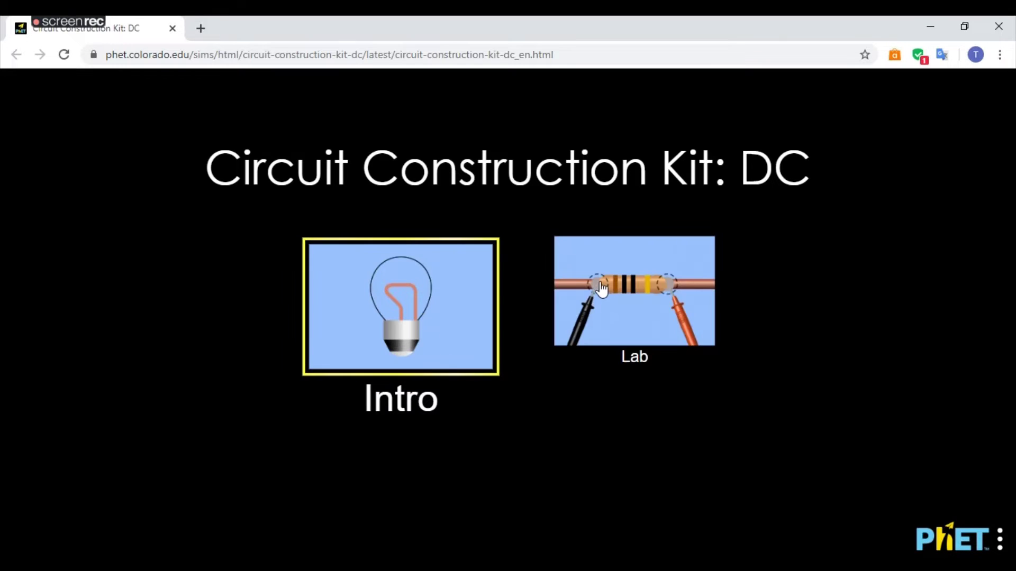
- Choose the Intro screen from the Circuit Construction Kit home page
left_click(406, 324)
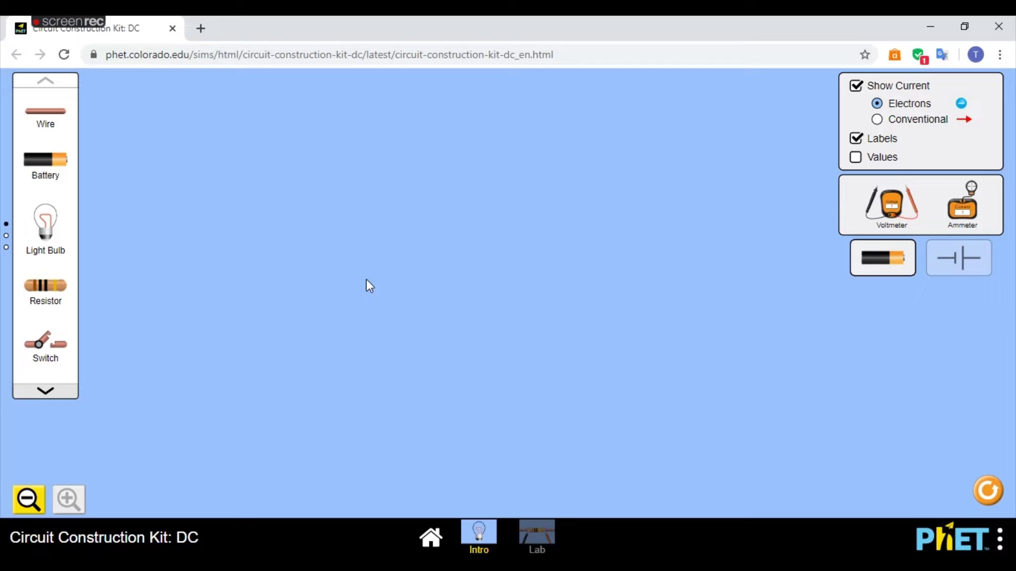
left_click(31, 503)
left_click(72, 503)
left_click_drag(53, 175, 499, 385)
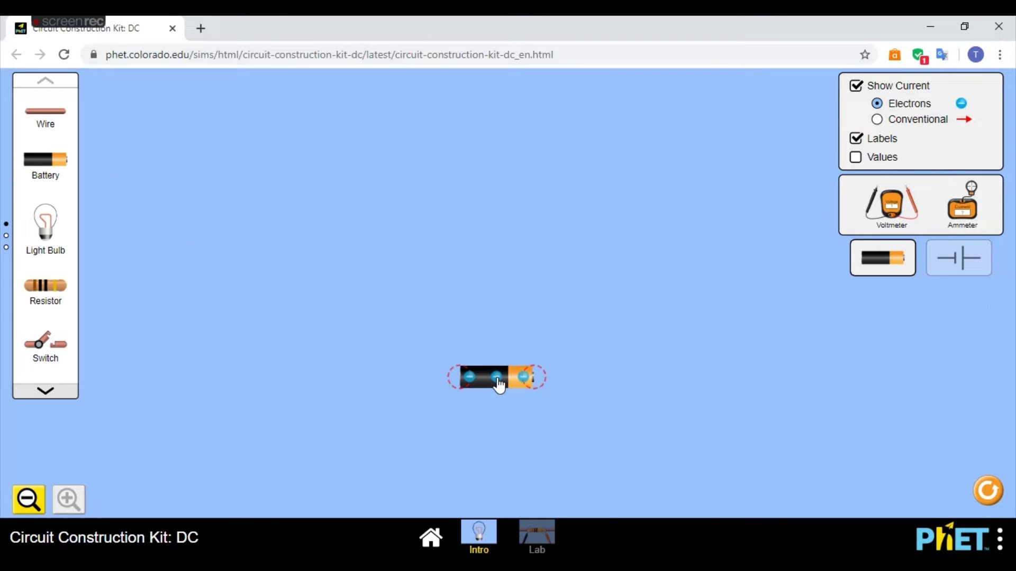
left_click_drag(32, 114, 346, 237)
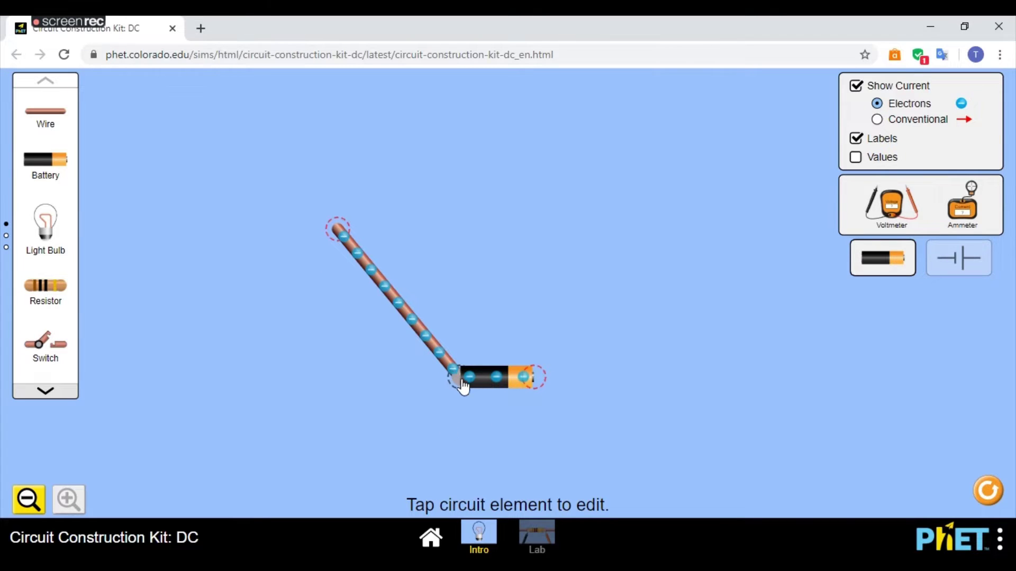
mouse_move(464, 388)
left_mouse_down()
mouse_move(397, 374)
mouse_move(501, 333)
mouse_move(461, 386)
left_mouse_up()
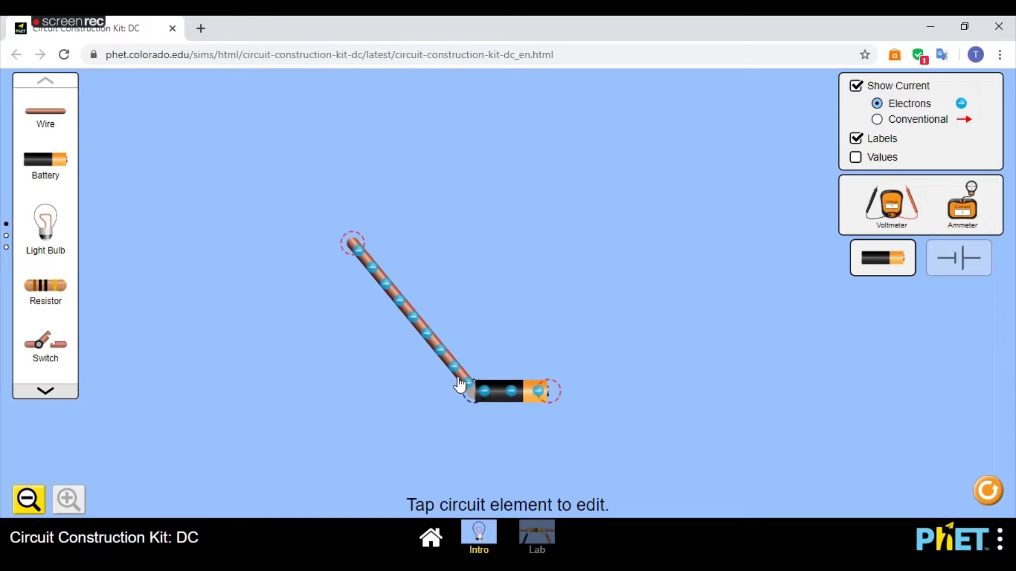
left_click(474, 402)
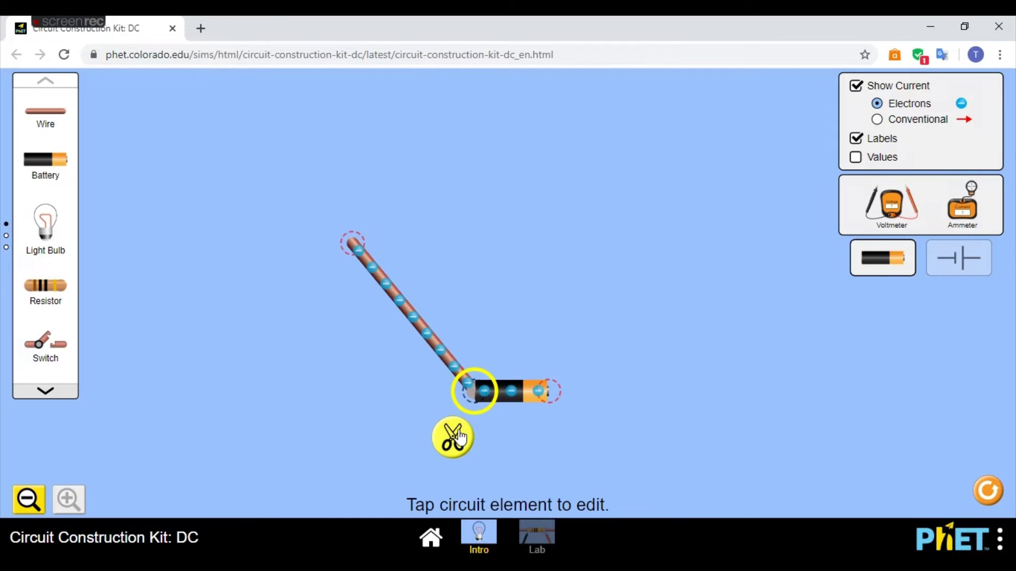
left_click(456, 435)
left_click_drag(410, 341, 50, 302)
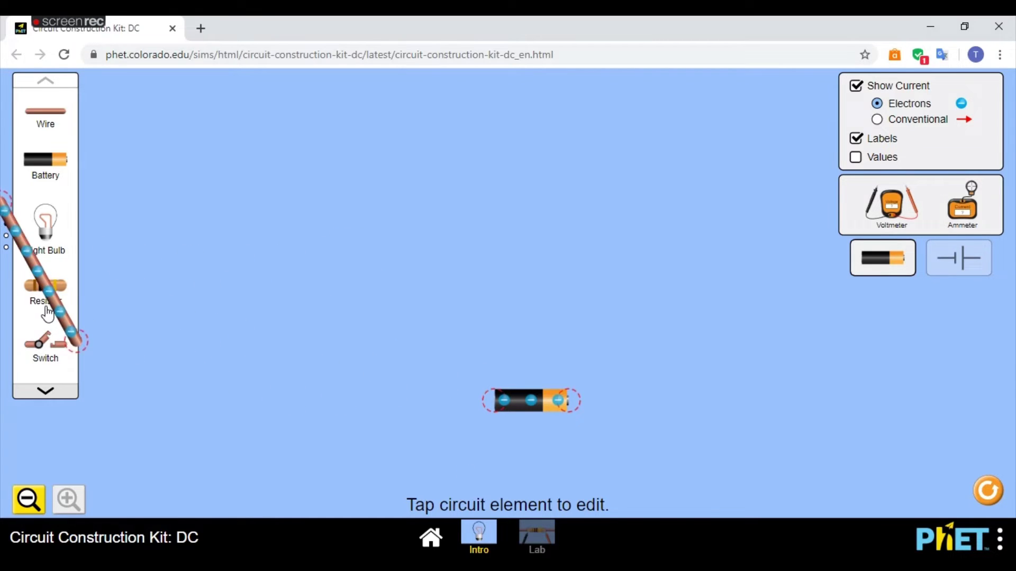
left_click_drag(518, 413, 39, 278)
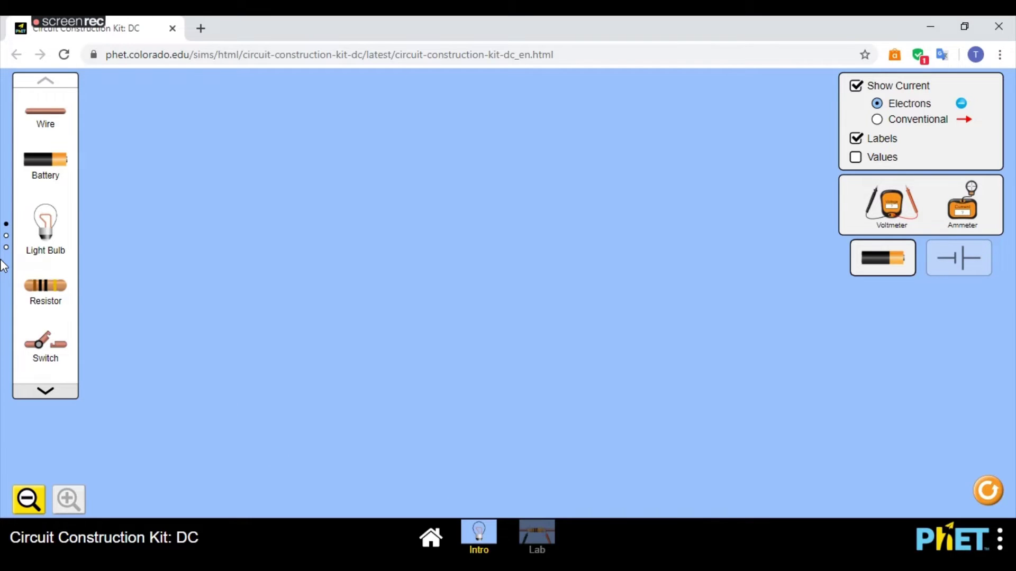
key("alt+Tab")
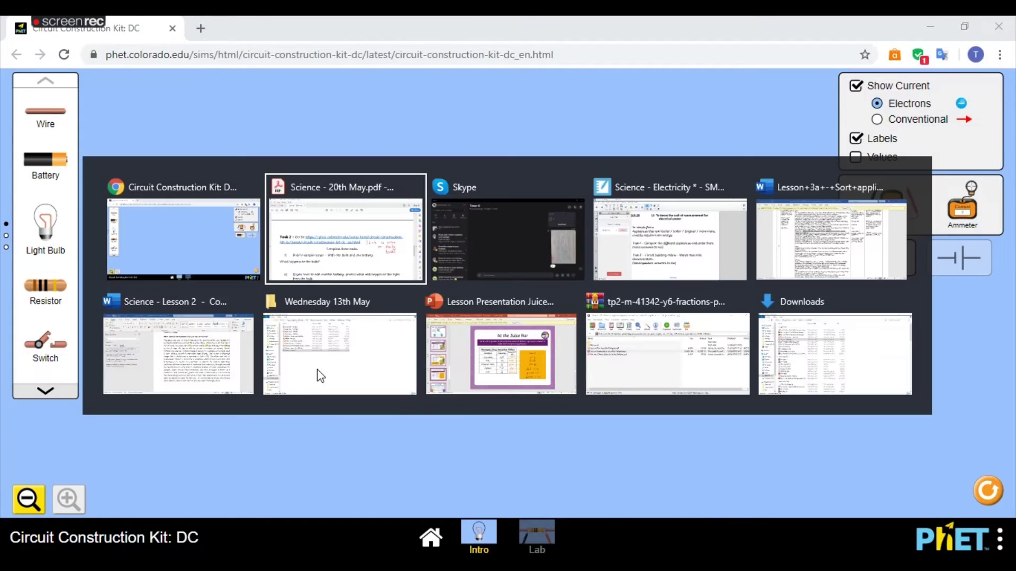
scroll(342, 305, "down", 1)
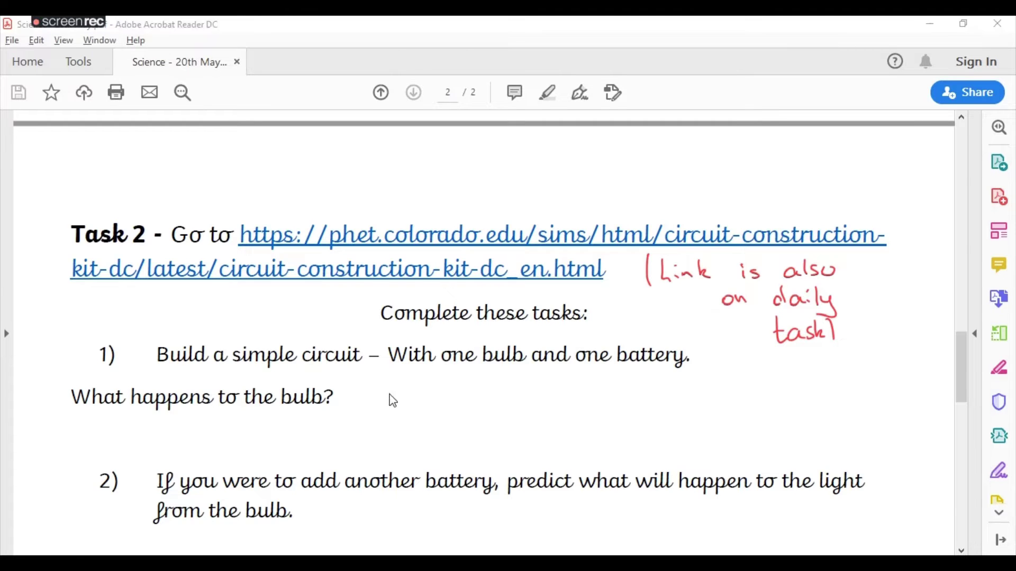
key("alt+Tab")
- Place a battery with a wire on each terminal, then join the left wire to a new light bulb
left_click_drag(44, 164, 498, 398)
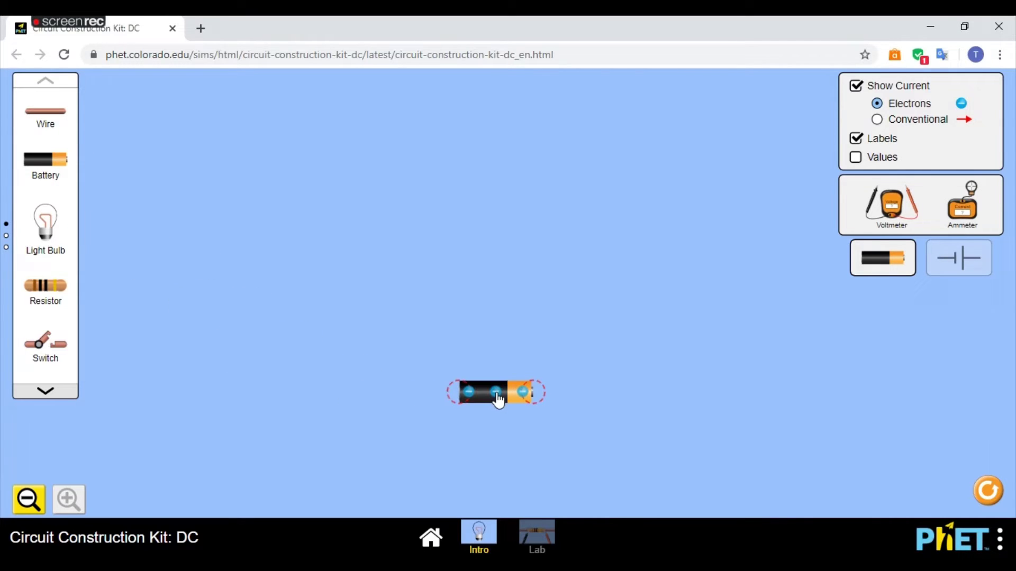
left_click_drag(41, 126, 374, 209)
left_click_drag(46, 128, 723, 281)
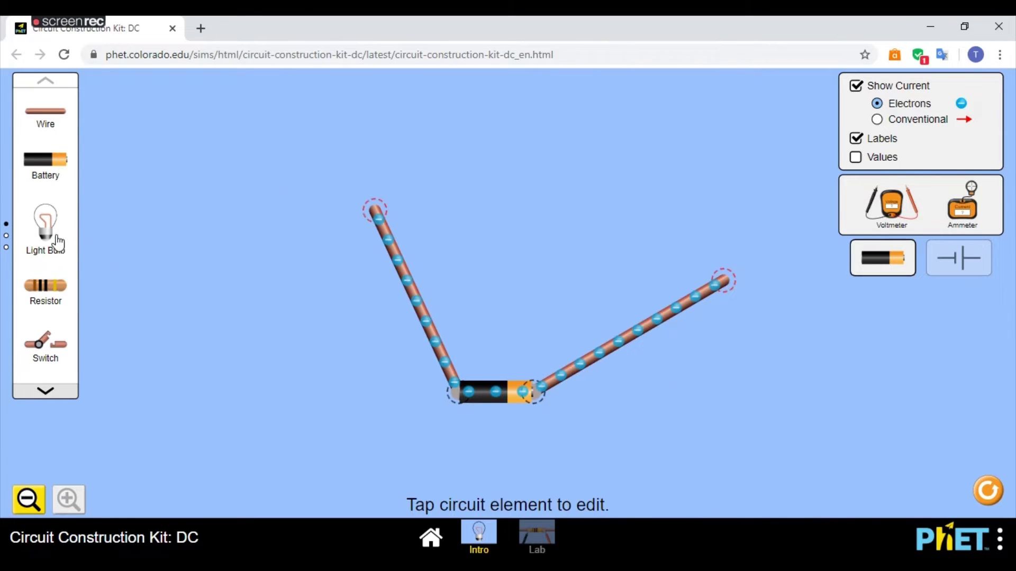
left_click_drag(58, 243, 604, 192)
left_click_drag(385, 222, 516, 215)
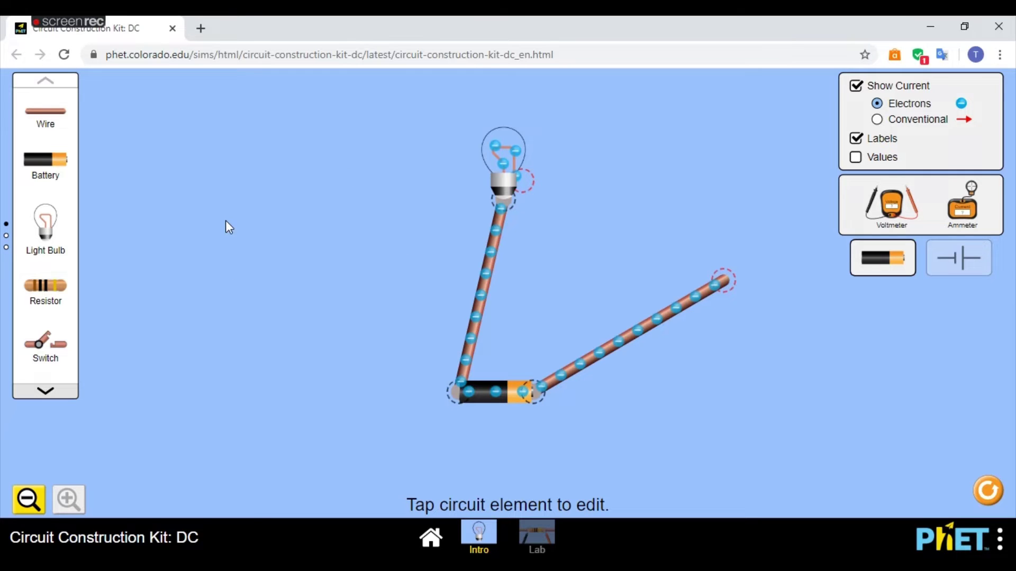
left_click(499, 211)
- Scroll the task sheet down to questions 3–5 on adding a battery and 18 volts
key("alt+Tab")
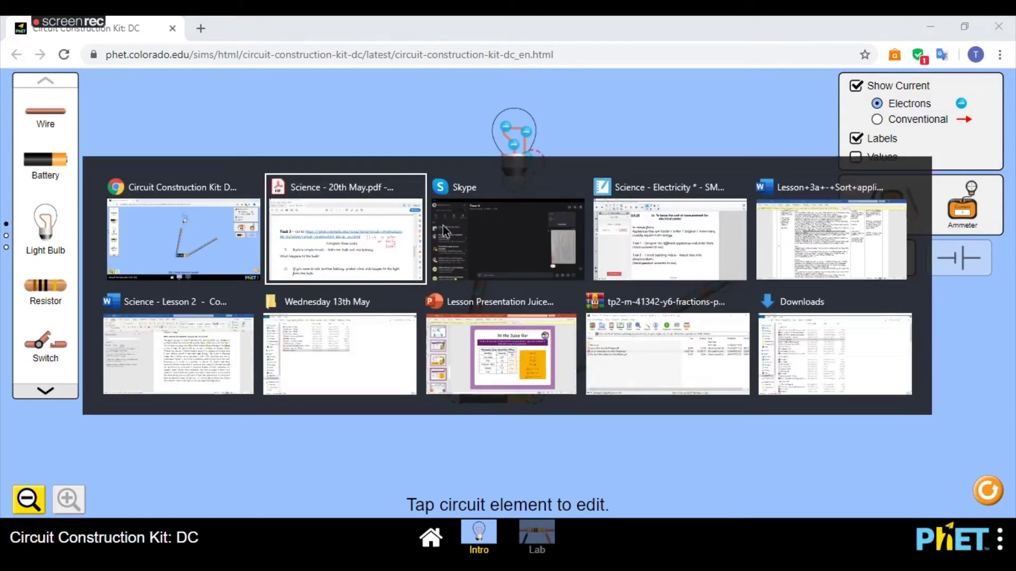
scroll(280, 317, "down", 3)
scroll(279, 332, "down", 1)
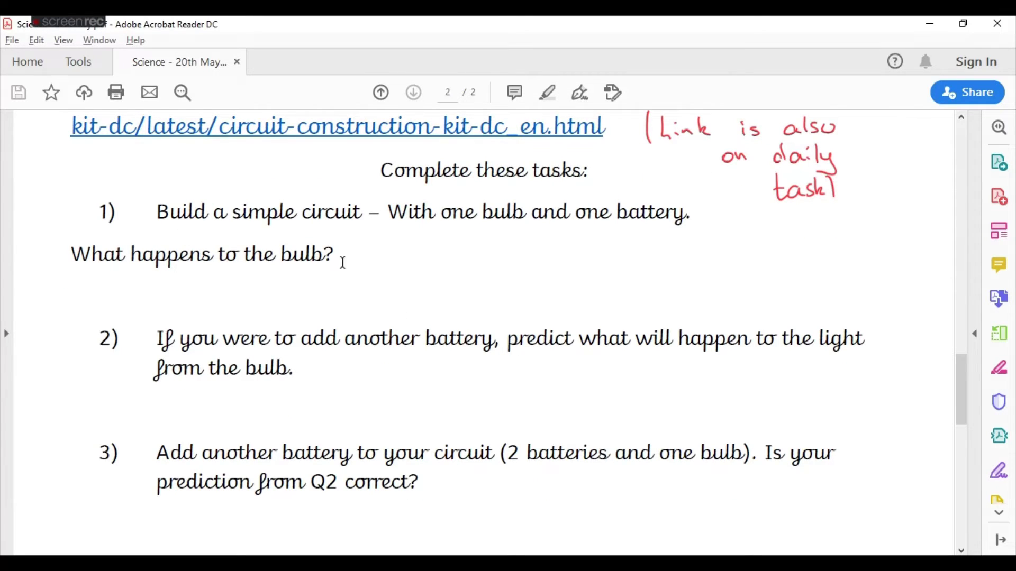
scroll(344, 363, "down", 1)
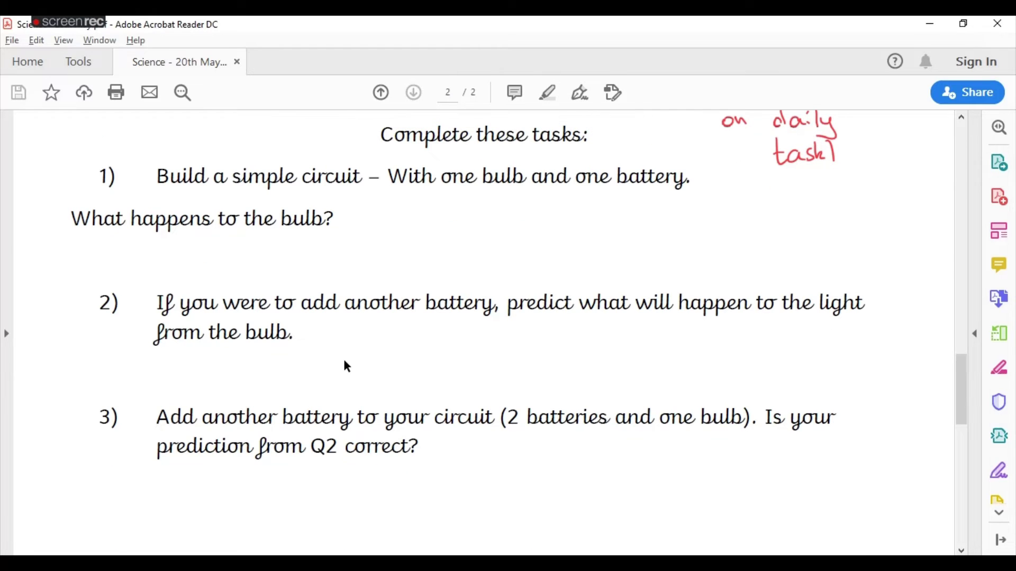
scroll(208, 270, "down", 1)
scroll(471, 383, "down", 6)
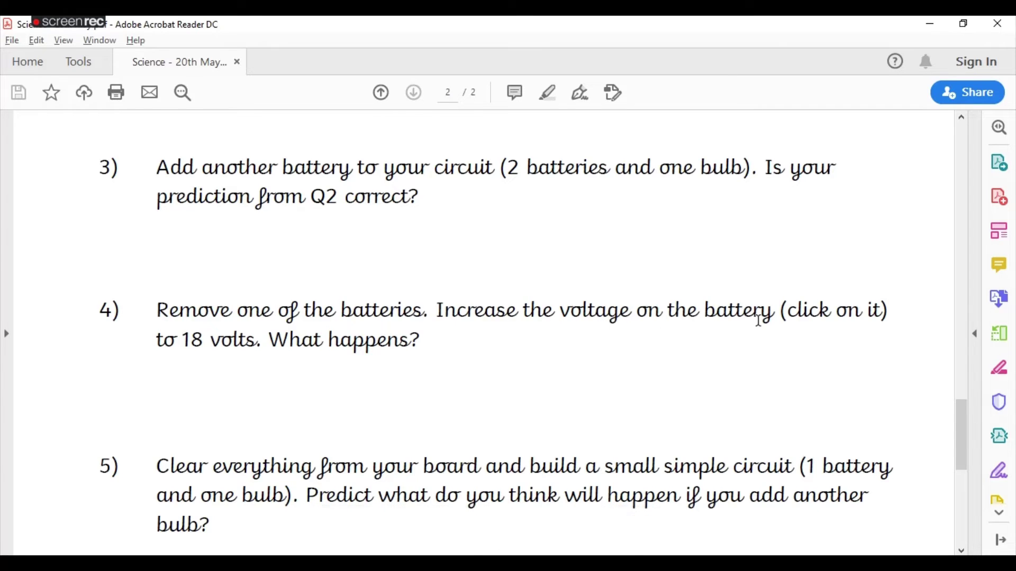
- Select the battery and try its voltage slider, leaving it at 6.5 V
key("alt+Tab")
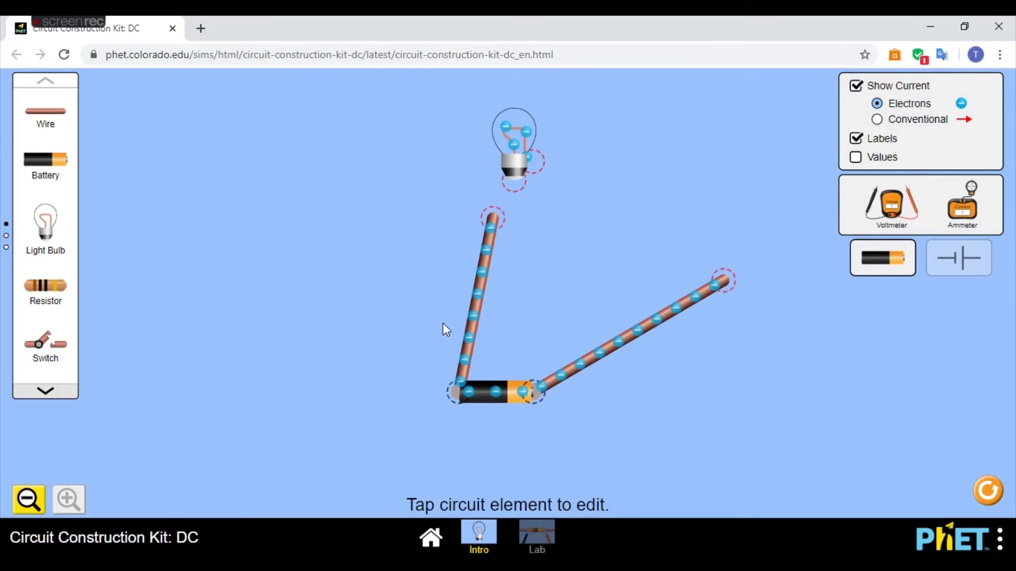
left_click(497, 403)
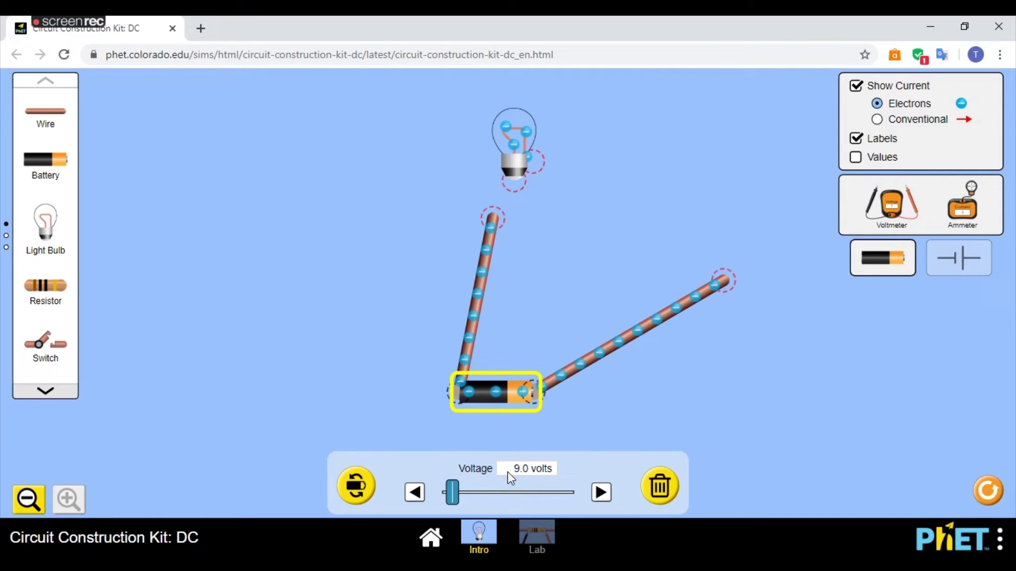
mouse_move(452, 493)
left_mouse_down()
mouse_move(562, 493)
mouse_move(451, 494)
left_mouse_up()
left_click(404, 398)
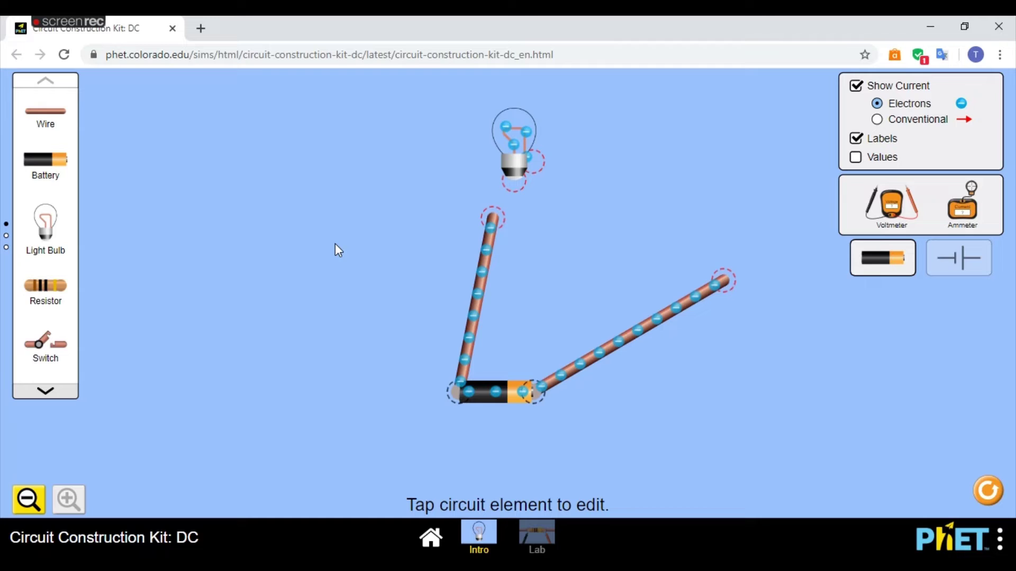
- Compare schematic and lifelike views, then page through the toolbox's extra components
left_click(955, 258)
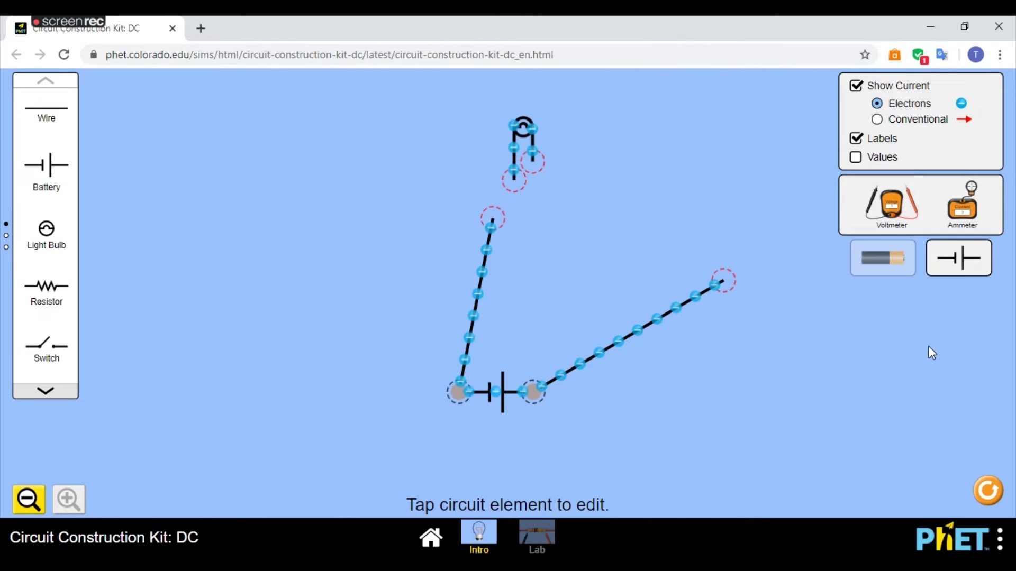
left_click(894, 267)
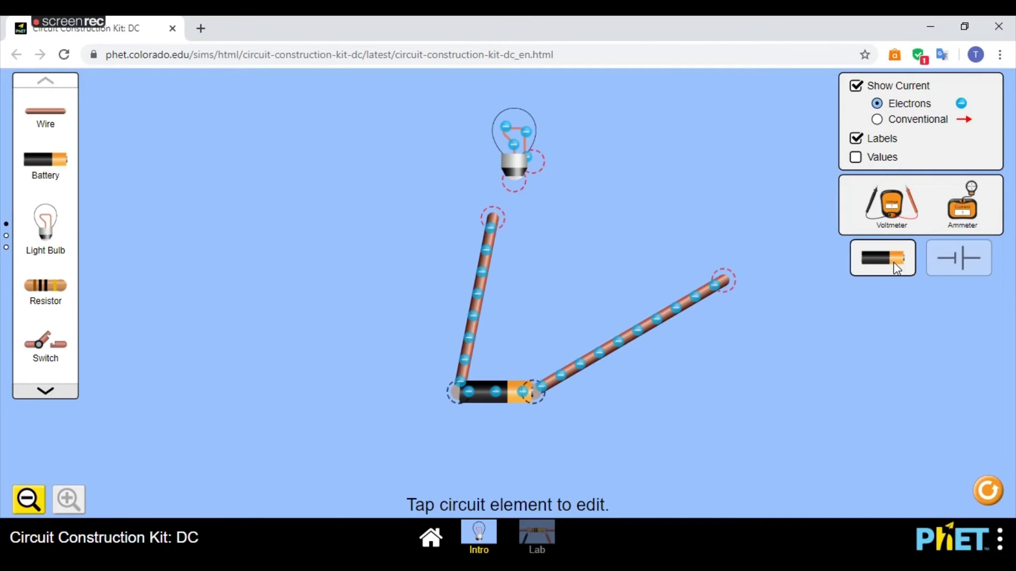
left_click(45, 391)
left_click(55, 395)
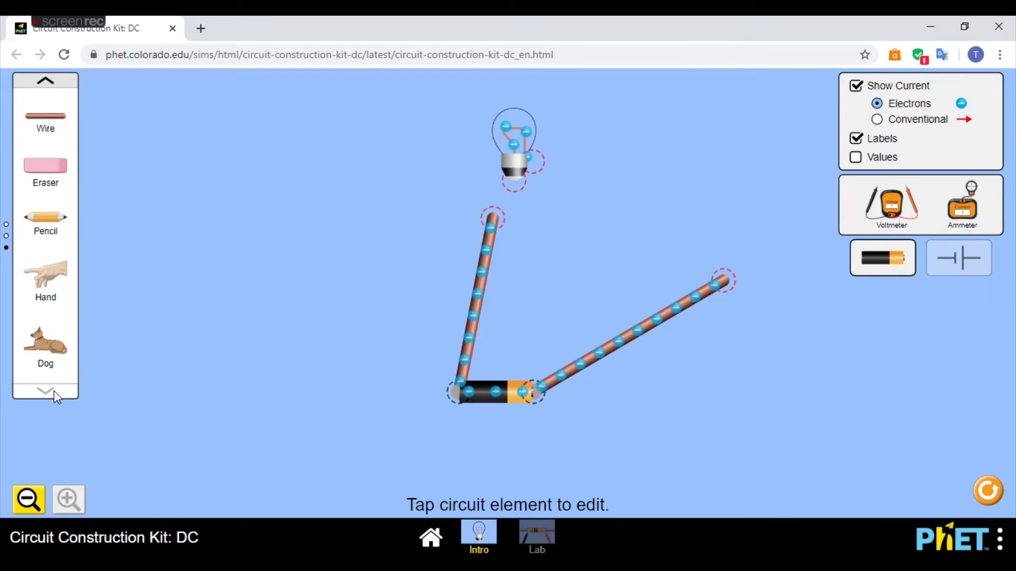
left_click(47, 84)
left_click(47, 85)
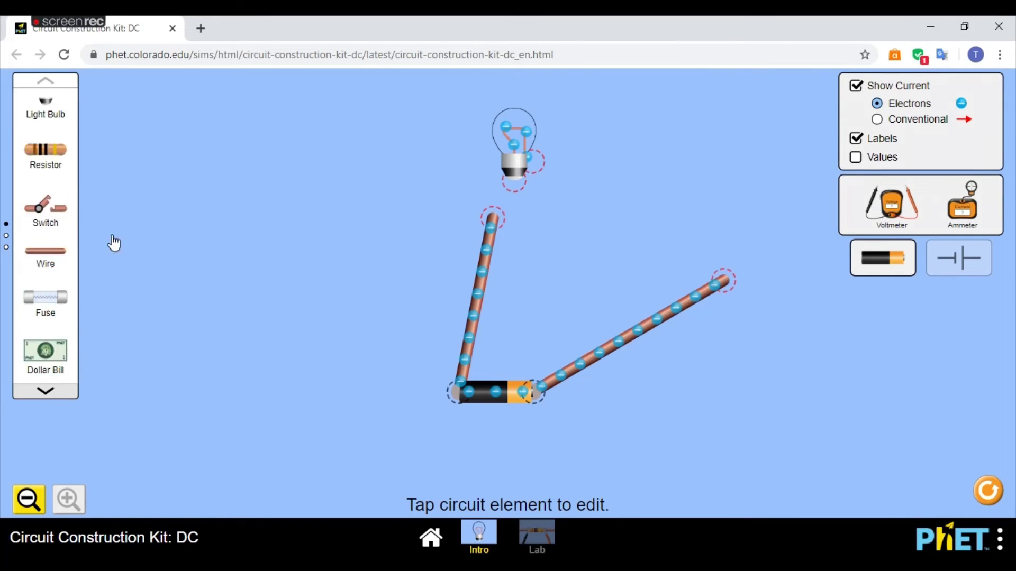
- Read question 6 and the Open ended task in the worksheet, then return to the simulator
key("alt+Tab")
scroll(447, 313, "down", 7)
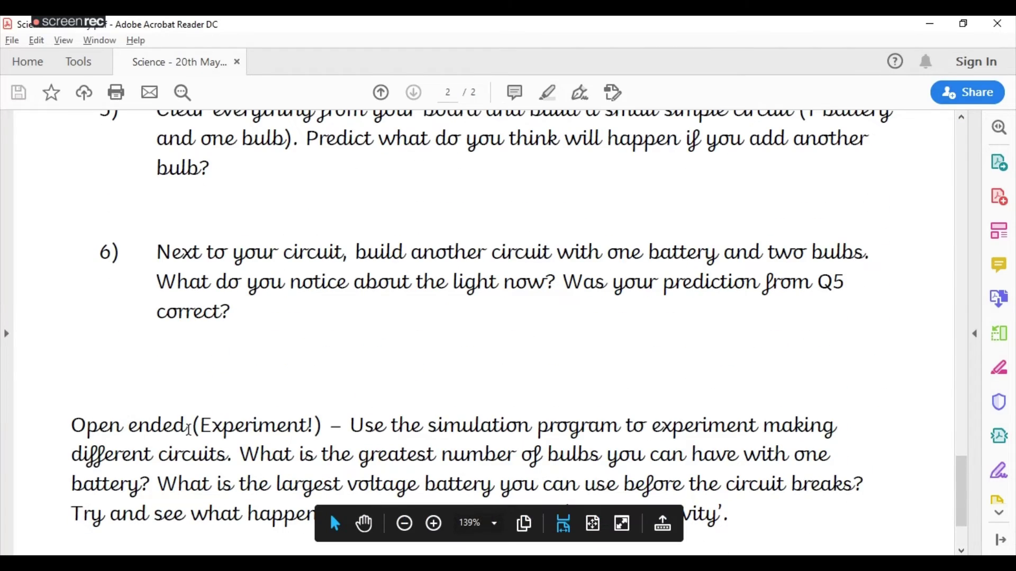
scroll(281, 429, "down", 2)
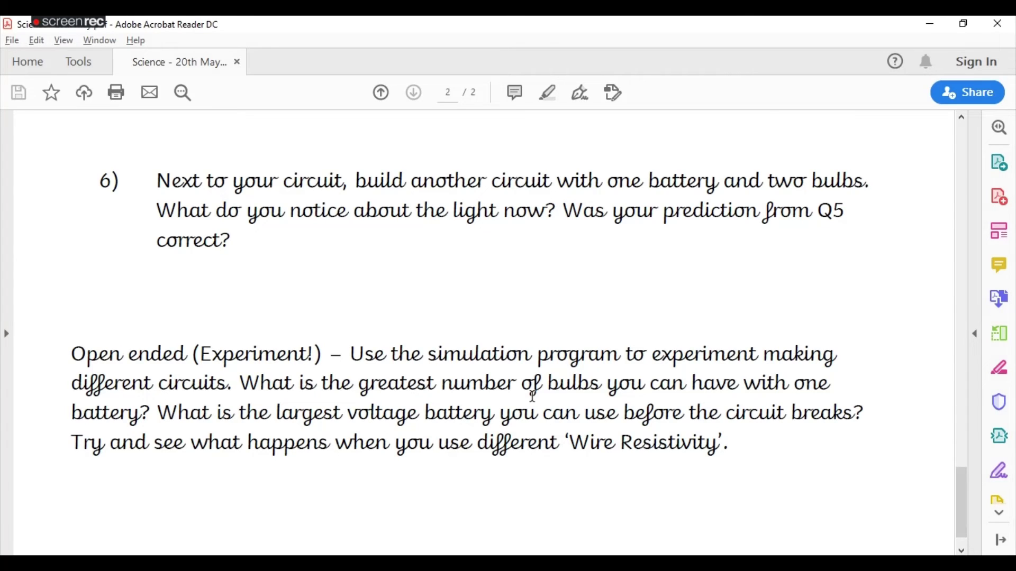
key("alt+Tab")
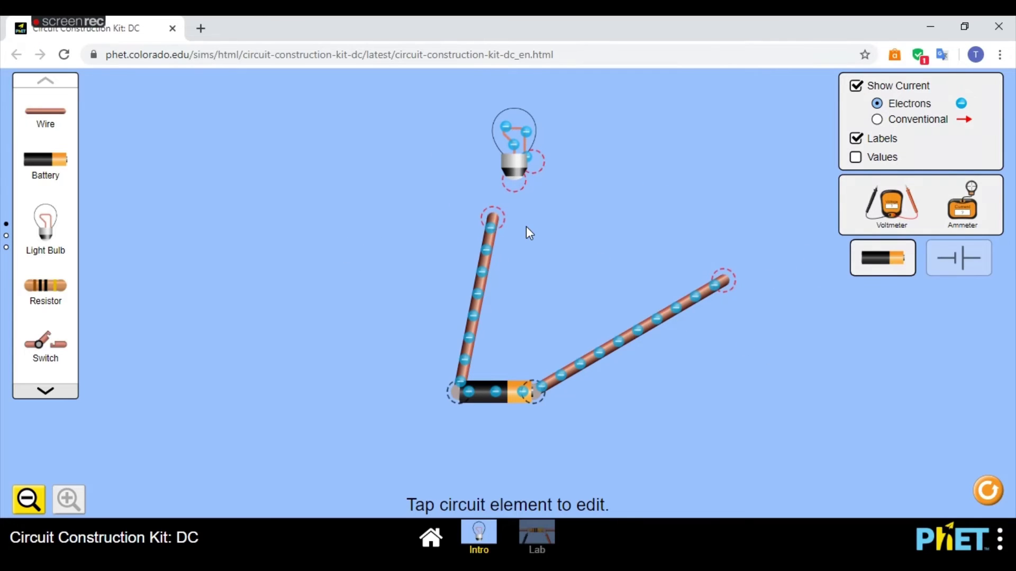
- On the Lab screen, raise Wire Resistivity almost to lots and look at Battery Resistance
left_click(545, 537)
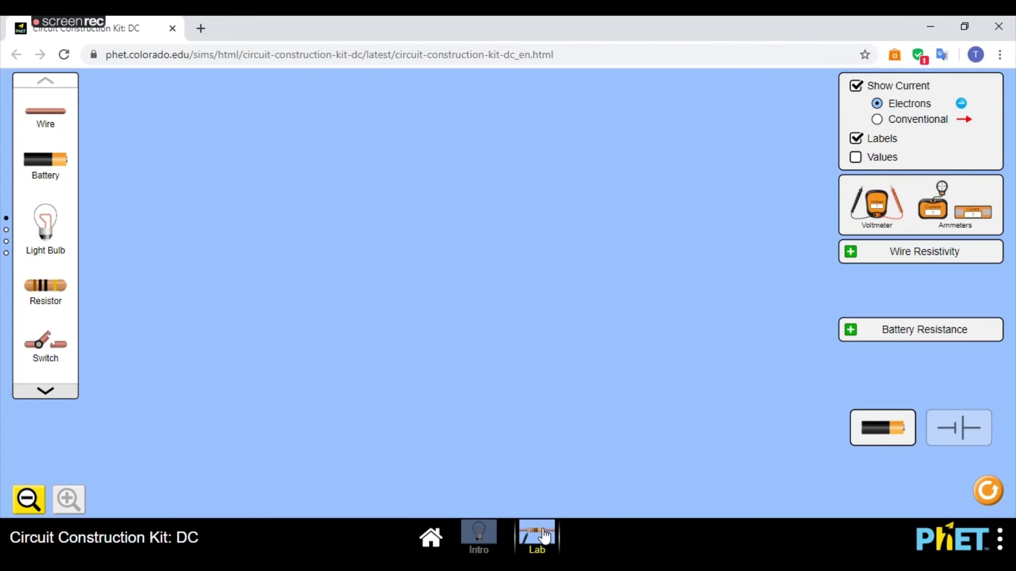
left_click(910, 259)
mouse_move(876, 300)
left_mouse_down()
mouse_move(970, 302)
mouse_move(862, 304)
left_mouse_up()
left_click(889, 331)
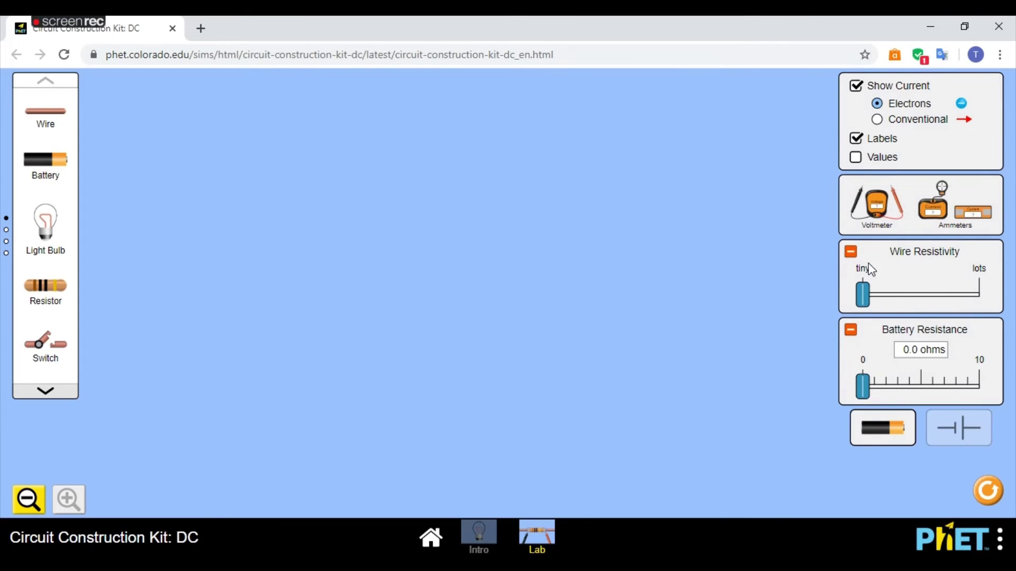
left_click(851, 252)
left_click(851, 330)
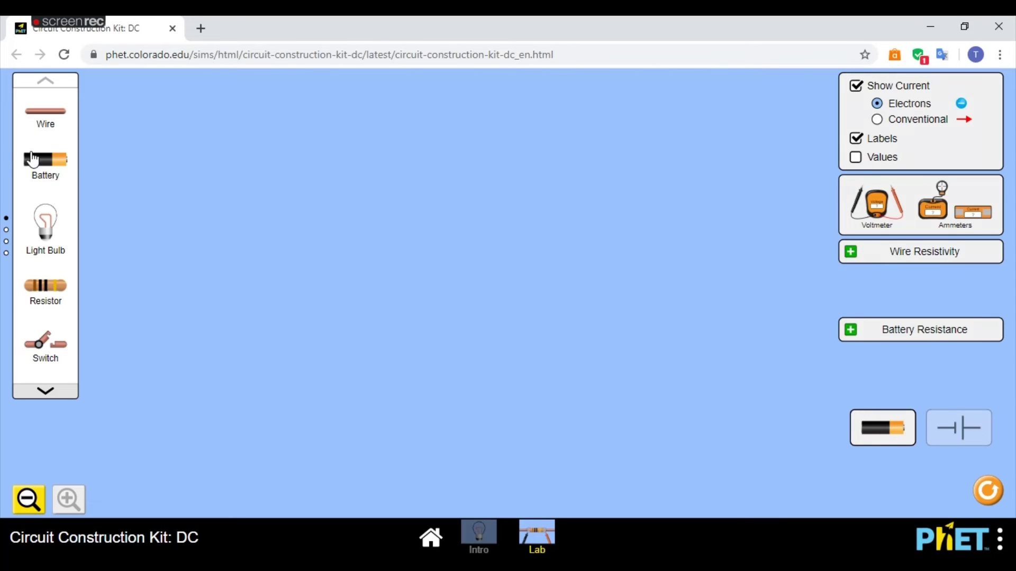
- Place a battery and wire, try both current views, show values, and add a 10.0 Ω bulb
left_click_drag(48, 160, 264, 225)
left_click_drag(46, 111, 353, 231)
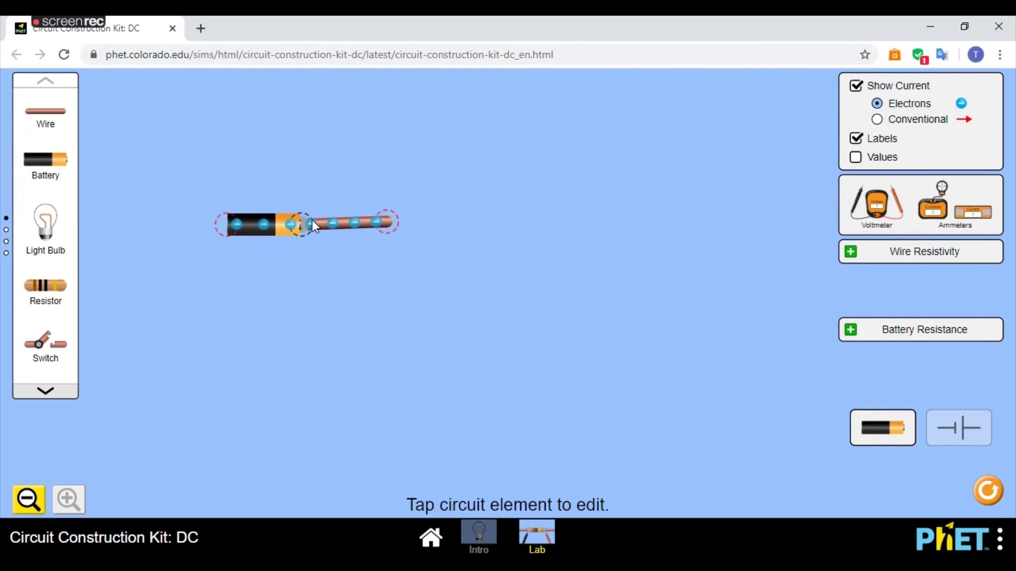
left_click(878, 121)
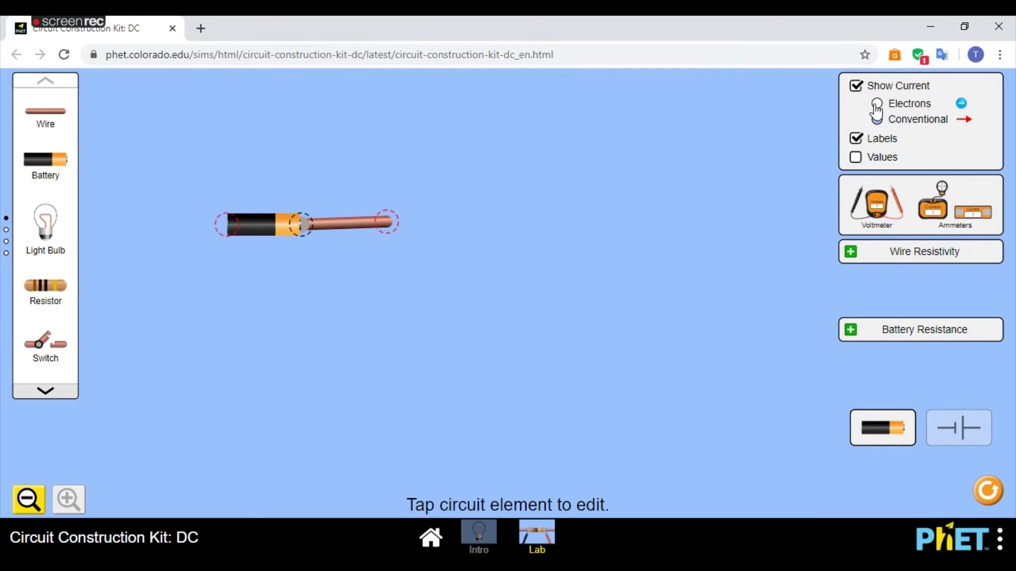
left_click(877, 105)
left_click(855, 159)
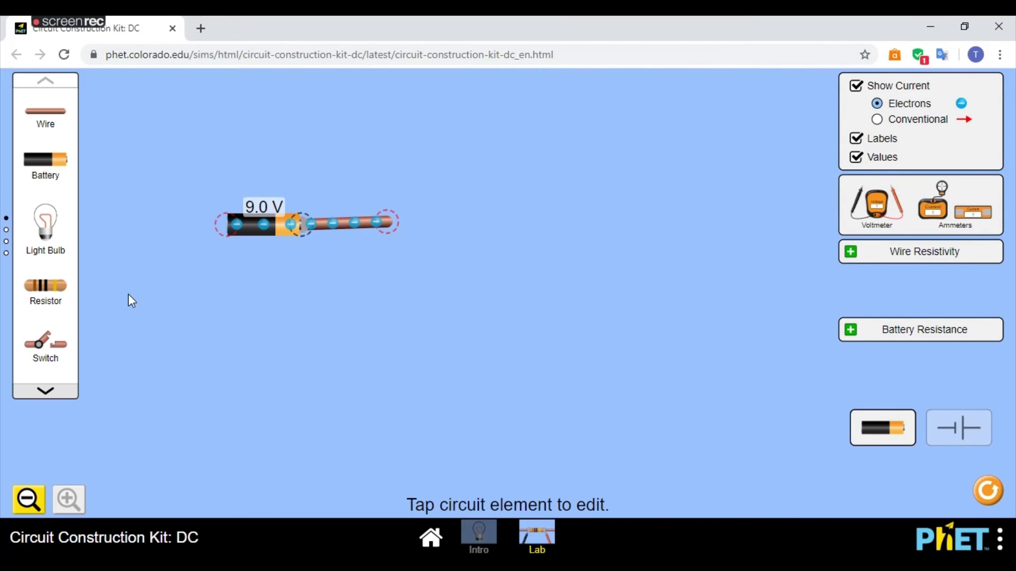
left_click_drag(73, 228, 414, 174)
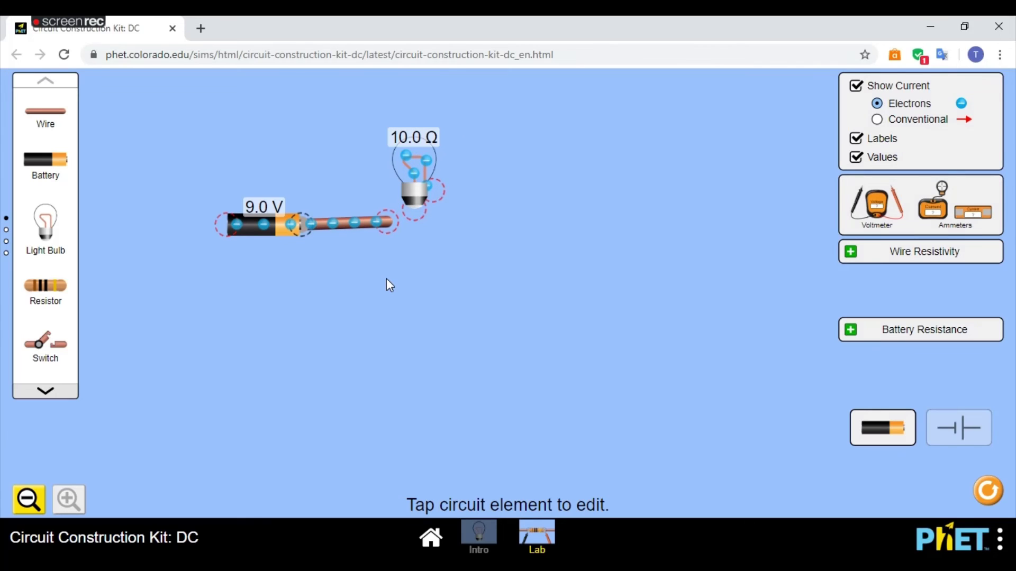
- Glance back at the worksheet, then return to the simulator
key("alt+Tab")
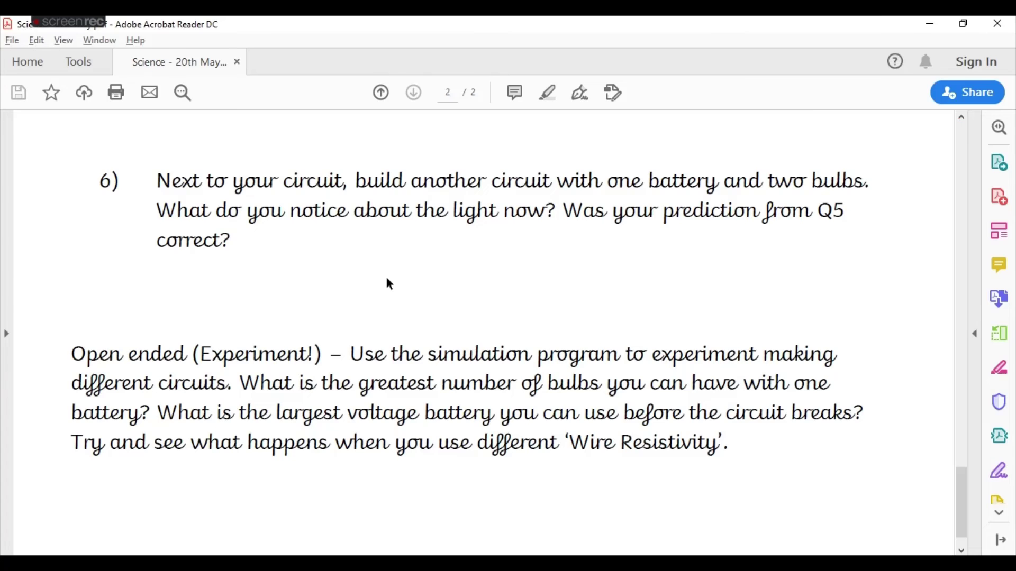
scroll(386, 283, "up", 3)
key("alt+Tab")
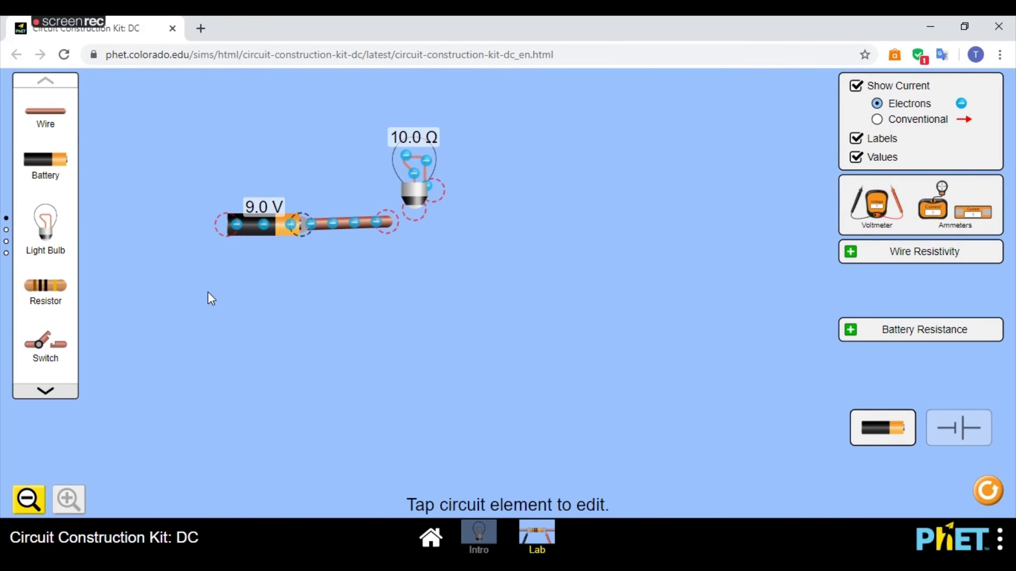
- Snap the 10.0 Ω bulb's terminal onto the free right end of the battery's wire
mouse_move(426, 204)
left_mouse_down()
mouse_move(408, 200)
mouse_move(403, 212)
mouse_move(412, 202)
mouse_move(419, 236)
mouse_move(415, 199)
left_mouse_up()
left_click(414, 200)
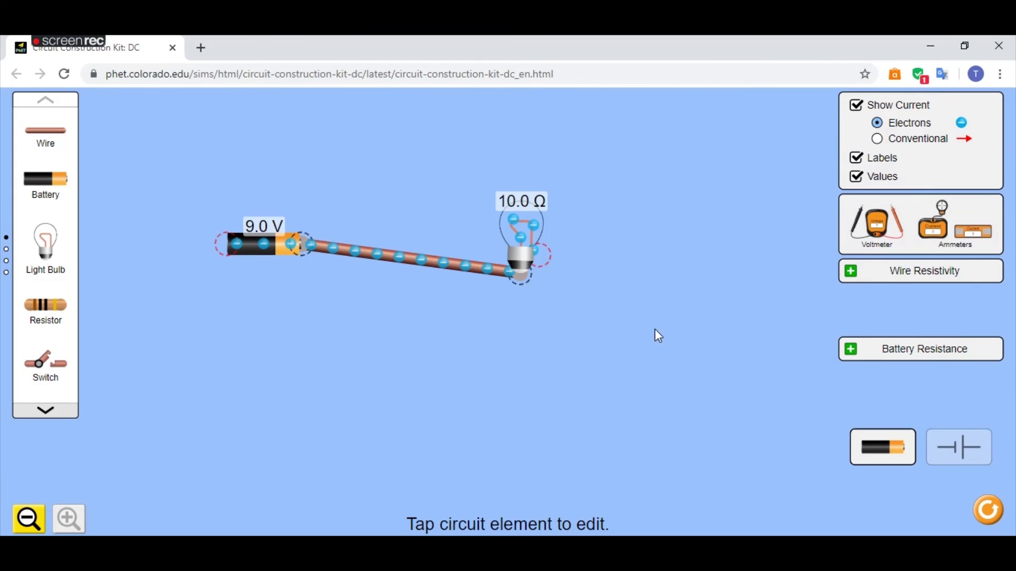